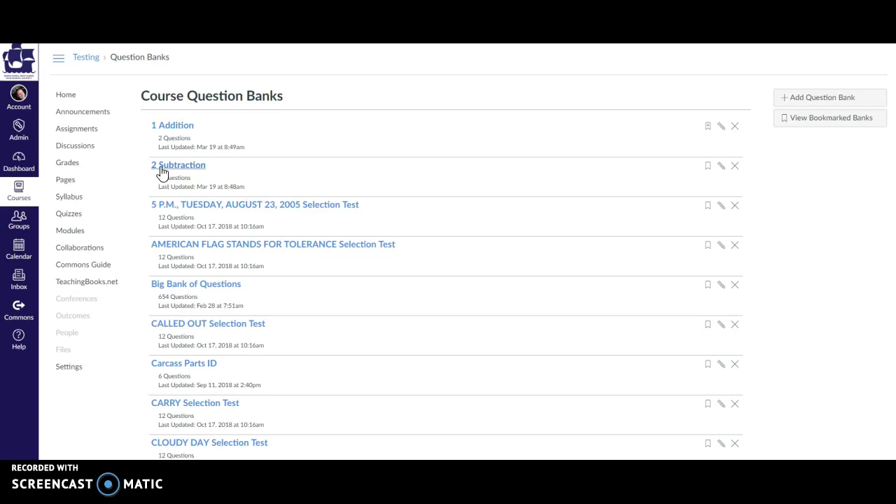
Add a course question bank named "3 Addition & Subtraction"
{"action": "left_click", "coordinate": [819, 99]}
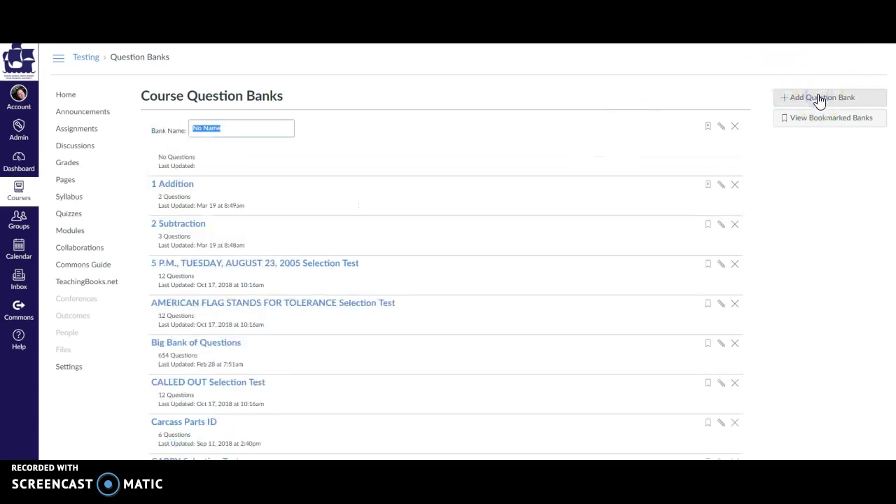
{"action": "left_click", "coordinate": [789, 120]}
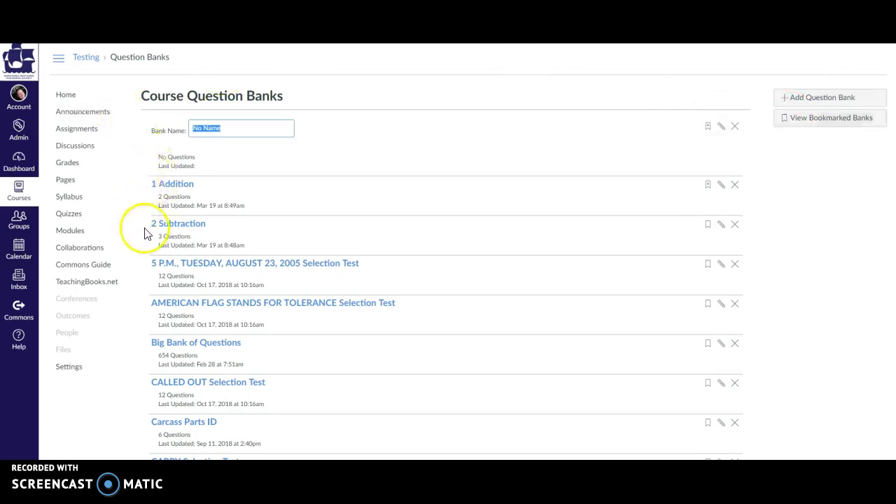
{"action": "type", "text": "3 Addition & Subtraction"}
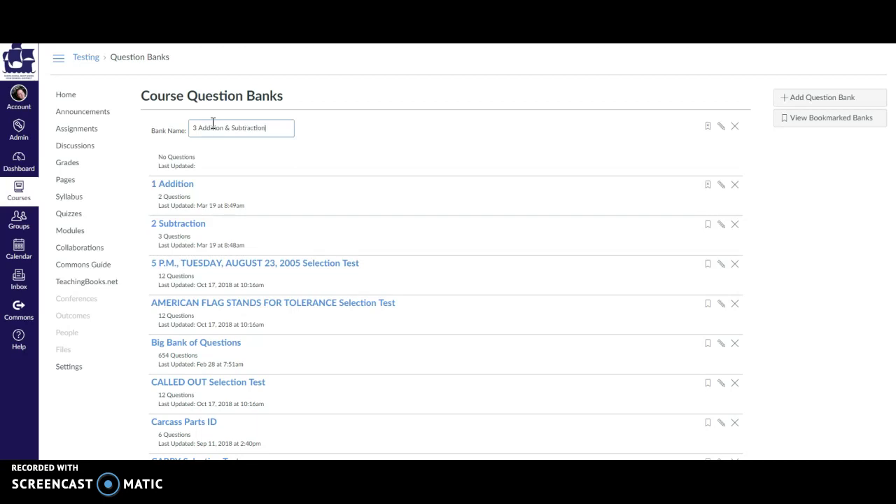
{"action": "key", "text": "Return"}
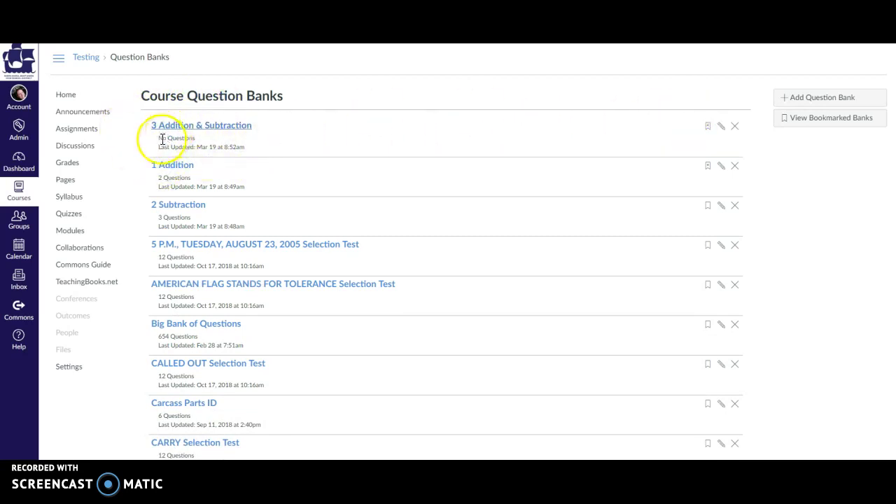
Copy the "training" question from the 1 Addition bank to 3 Addition & Subtraction, keeping a copy in the original bank
{"action": "left_click", "coordinate": [176, 169]}
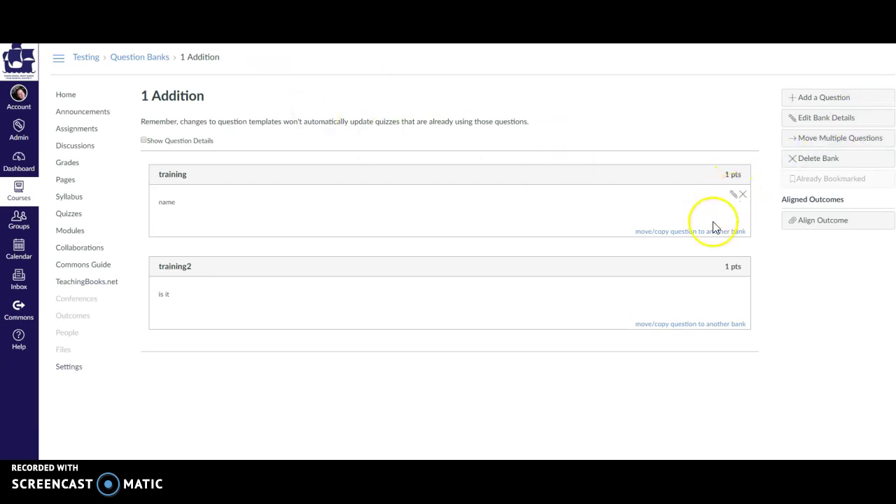
{"action": "left_click", "coordinate": [658, 231]}
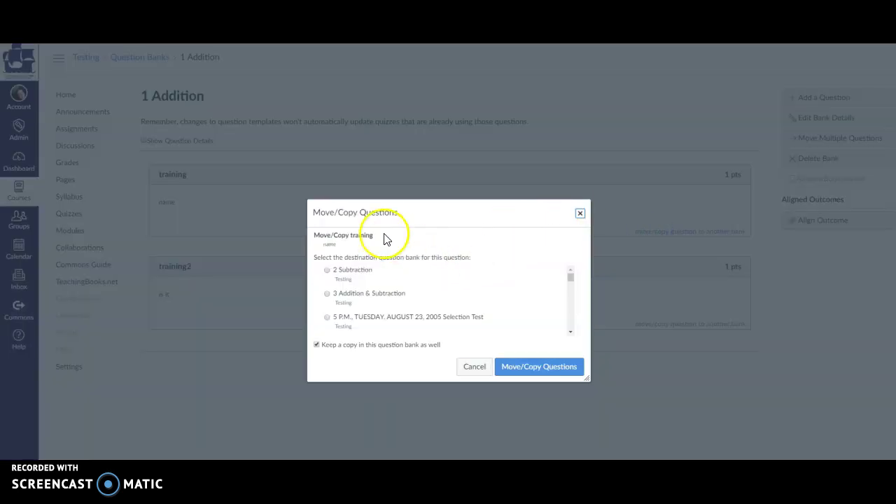
{"action": "left_click", "coordinate": [327, 295]}
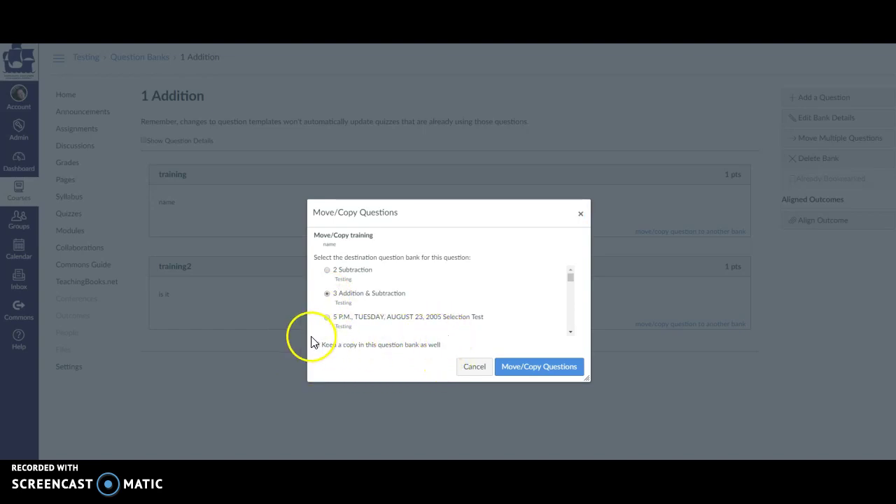
{"action": "left_click", "coordinate": [556, 368]}
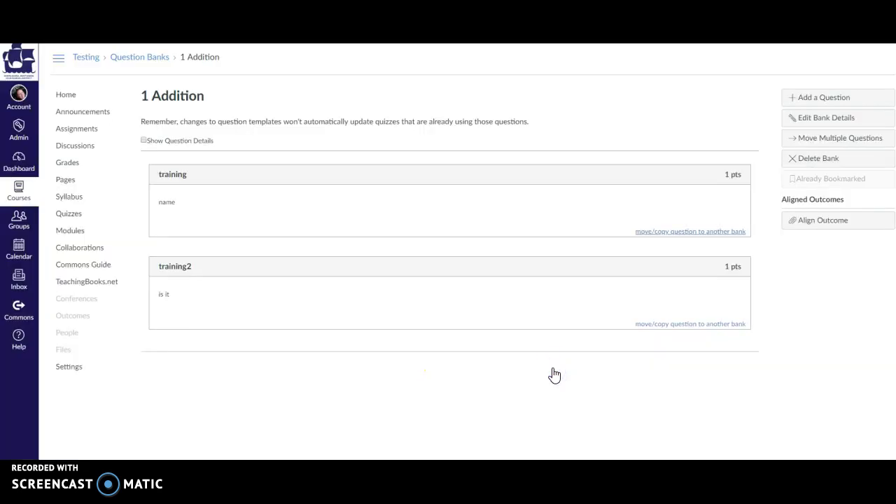
Copy the "training2" question to the 3 Addition & Subtraction bank, keeping a copy in 1 Addition
{"action": "left_click", "coordinate": [704, 325]}
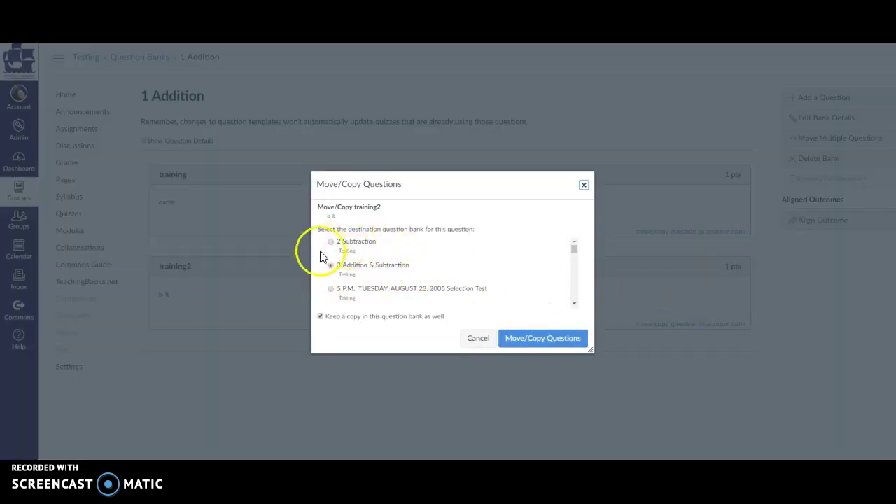
{"action": "left_click", "coordinate": [320, 318]}
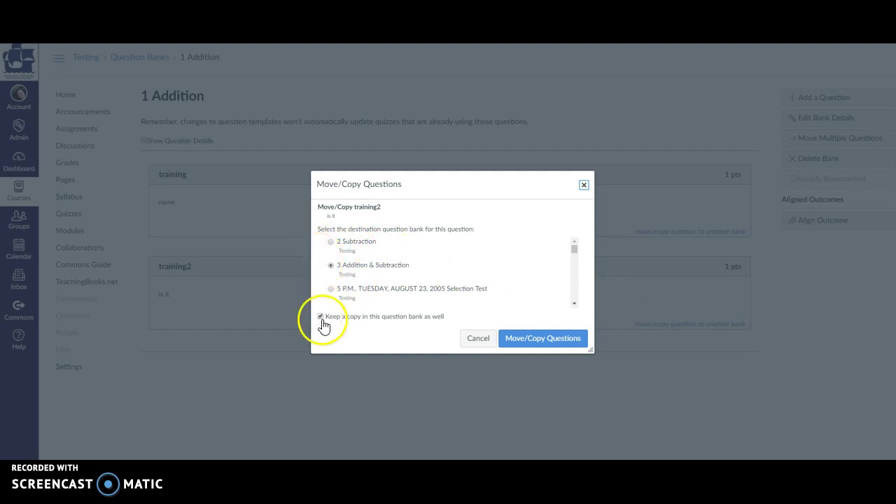
{"action": "left_click", "coordinate": [534, 340]}
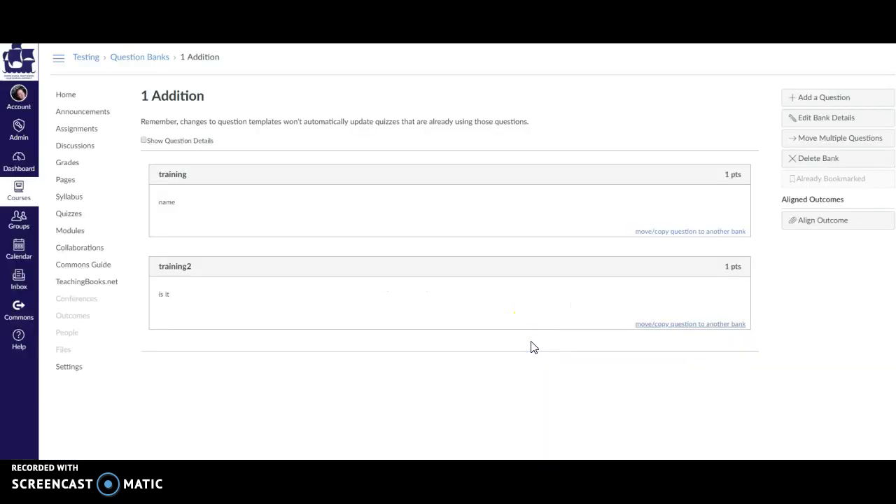
Copy the question "what color is the ocean" from the 2 Subtraction bank to 3 Addition & Subtraction, keeping the original
{"action": "left_click", "coordinate": [154, 61]}
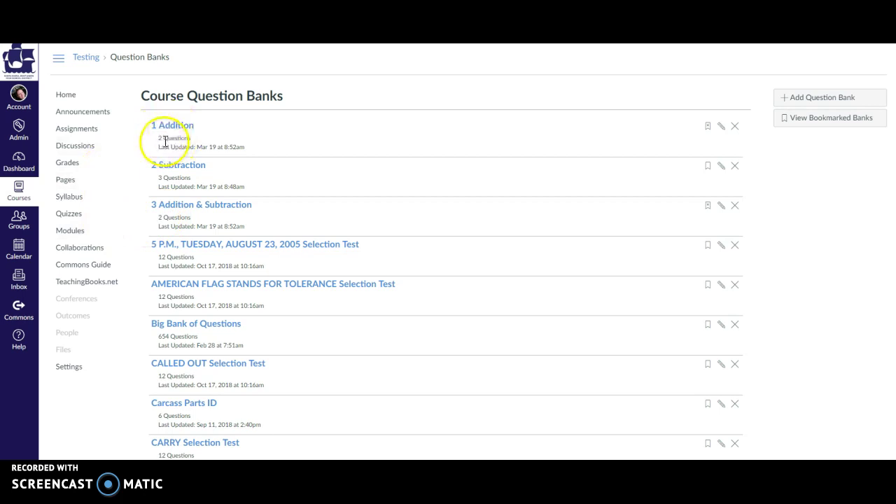
{"action": "left_click", "coordinate": [184, 173]}
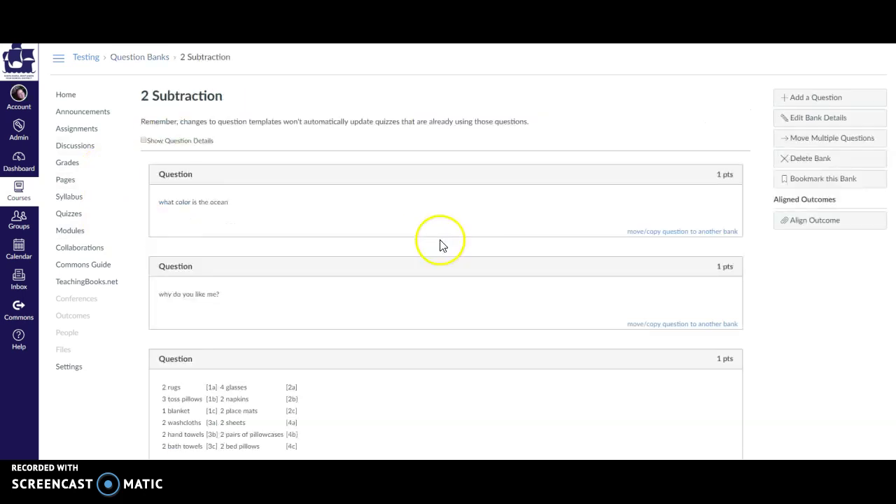
{"action": "left_click", "coordinate": [669, 231]}
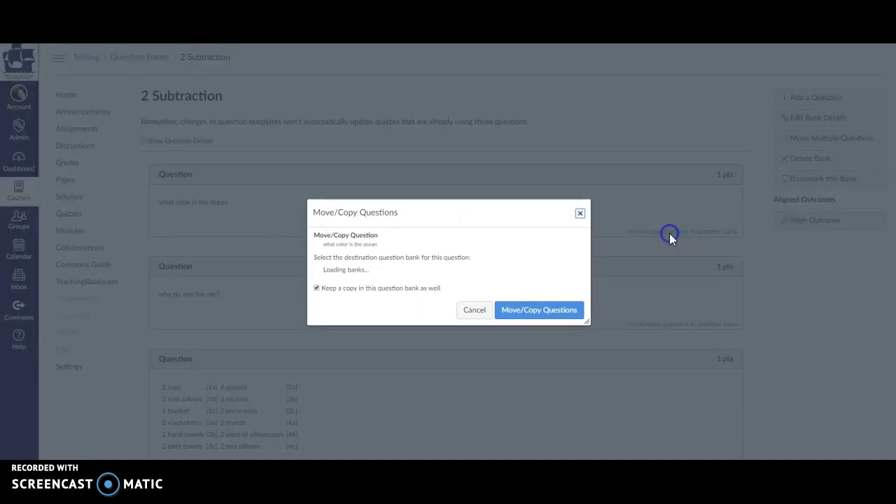
{"action": "left_click", "coordinate": [327, 293]}
{"action": "left_click", "coordinate": [317, 344]}
{"action": "left_click", "coordinate": [523, 366]}
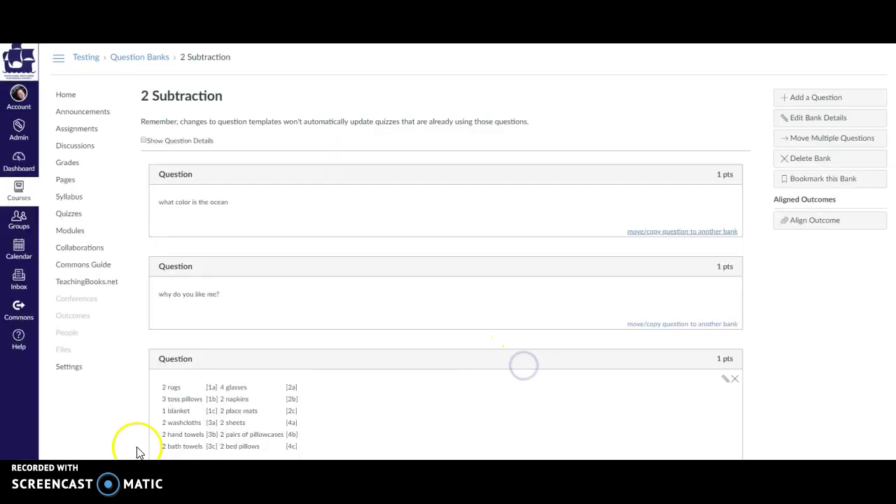
Copy the "why do you like me?" question and the "2 rugs" question to 3 Addition & Subtraction, keeping copies in this bank
{"action": "left_click", "coordinate": [682, 324]}
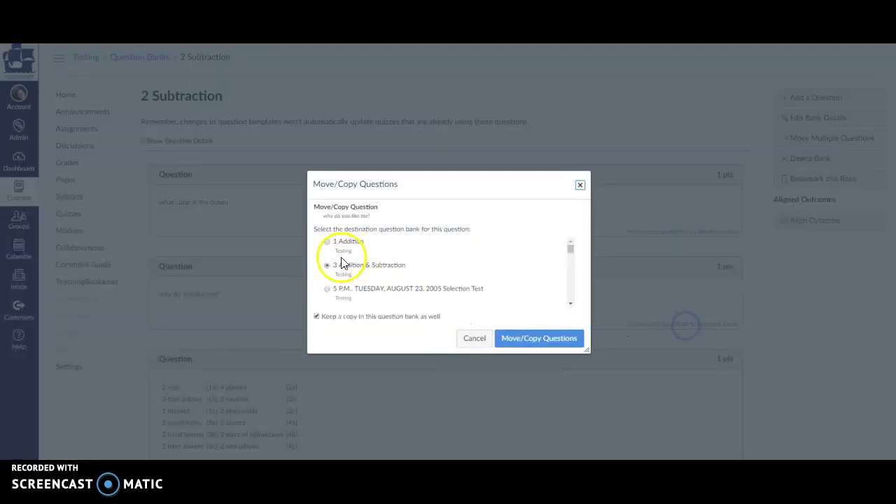
{"action": "left_click", "coordinate": [528, 338]}
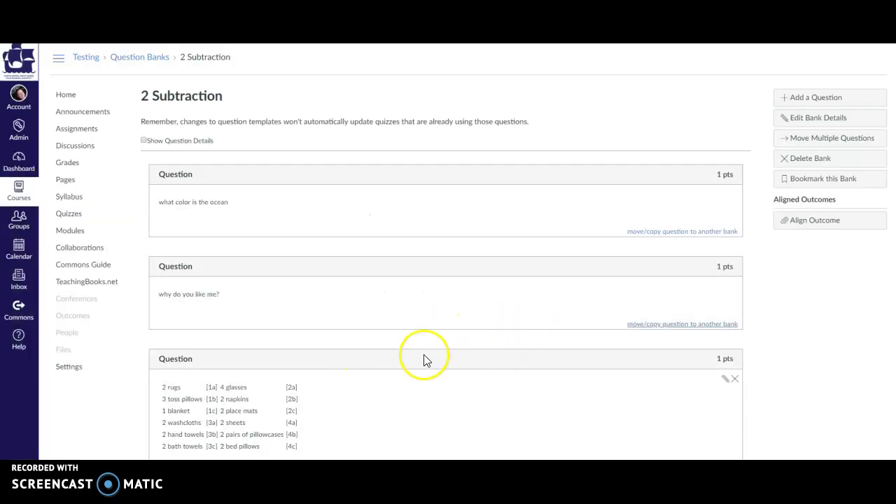
{"action": "scroll", "coordinate": [424, 360], "scroll_direction": "down", "scroll_amount": 1}
{"action": "left_click", "coordinate": [693, 444]}
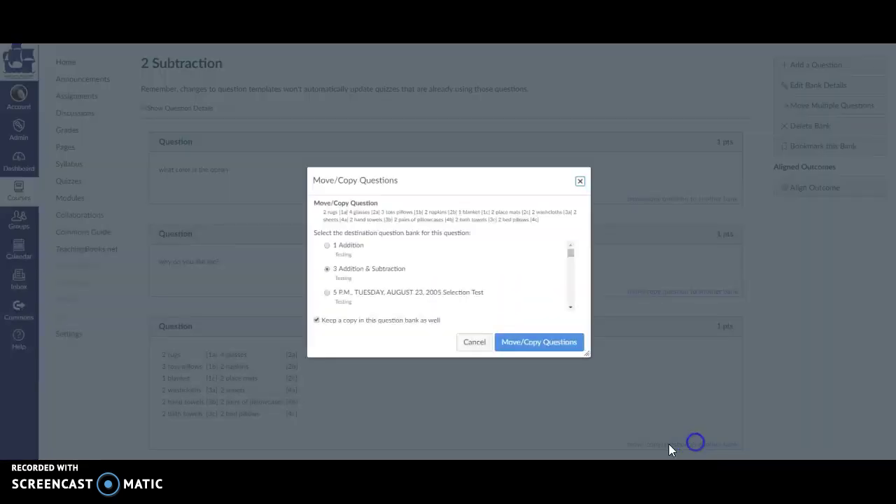
{"action": "left_click", "coordinate": [527, 341]}
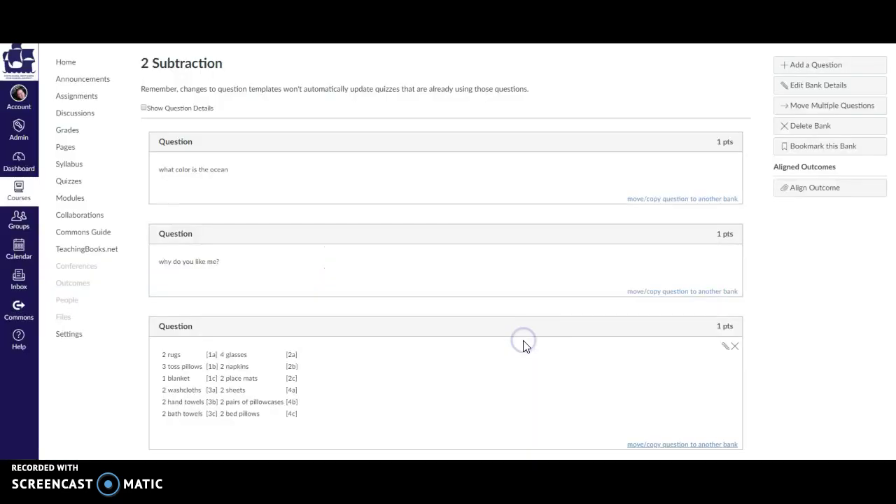
Return to the course question banks and rename the 1 Addition bank "1 Addition & Subtraction :)"
{"action": "scroll", "coordinate": [161, 133], "scroll_direction": "up", "scroll_amount": 1}
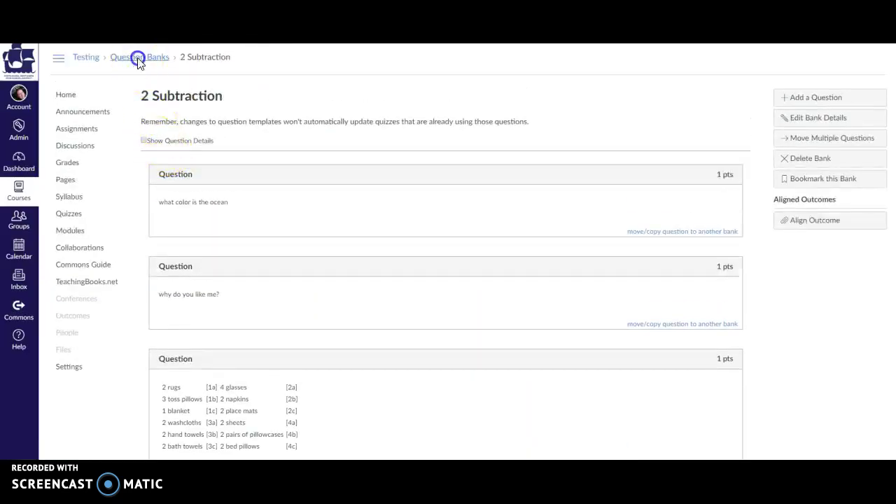
{"action": "left_click", "coordinate": [137, 57]}
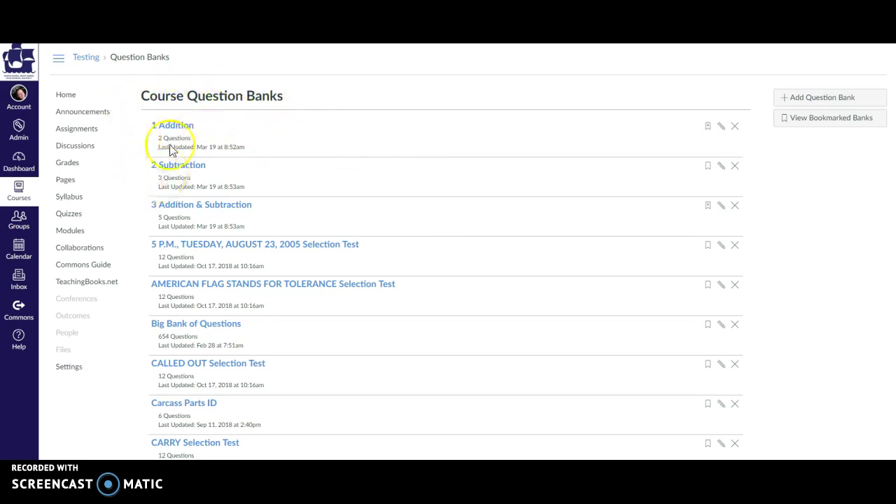
{"action": "left_click", "coordinate": [721, 126]}
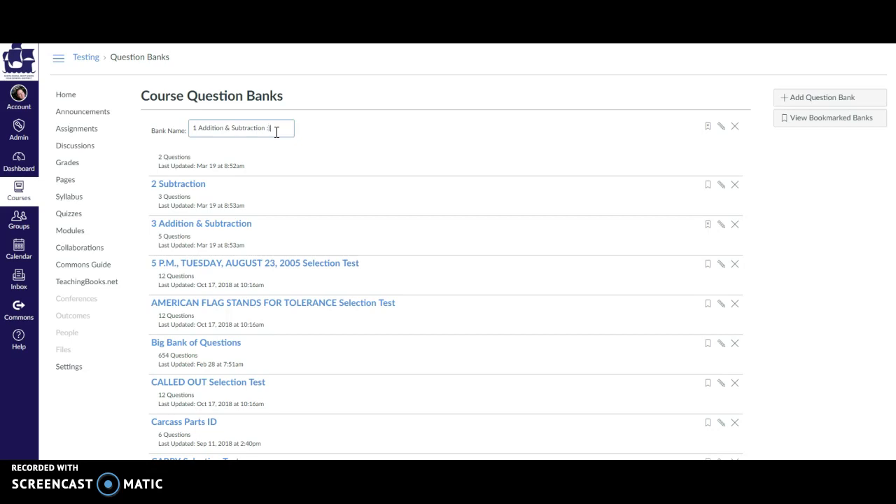
{"action": "left_click", "coordinate": [194, 128]}
{"action": "type", "text": "1"}
{"action": "key", "text": "Return"}
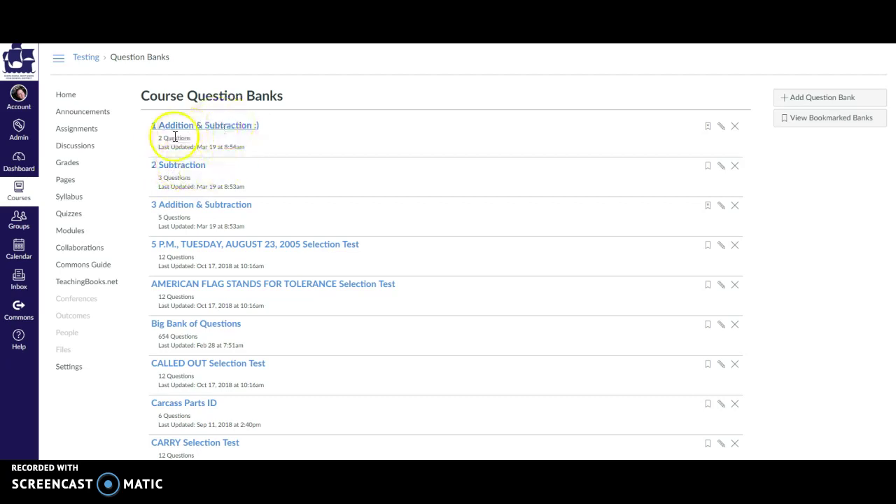
Move all three questions from the 2 Subtraction bank to "1 Addition & Subtraction :)" and return to the question banks list
{"action": "left_click", "coordinate": [173, 166]}
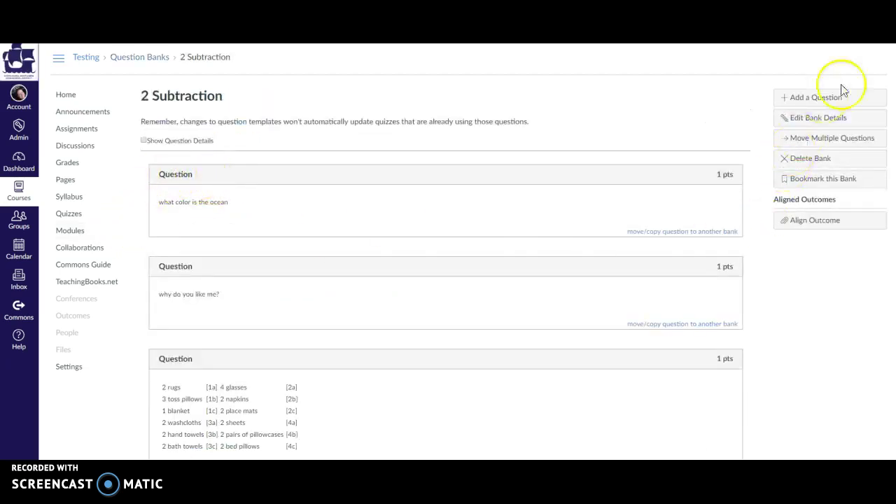
{"action": "left_click", "coordinate": [827, 140]}
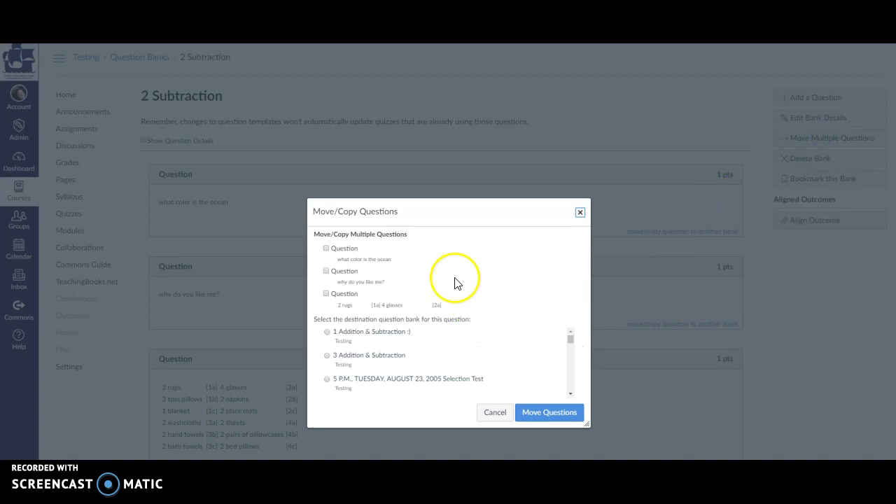
{"action": "left_click", "coordinate": [326, 248]}
{"action": "left_click", "coordinate": [327, 271]}
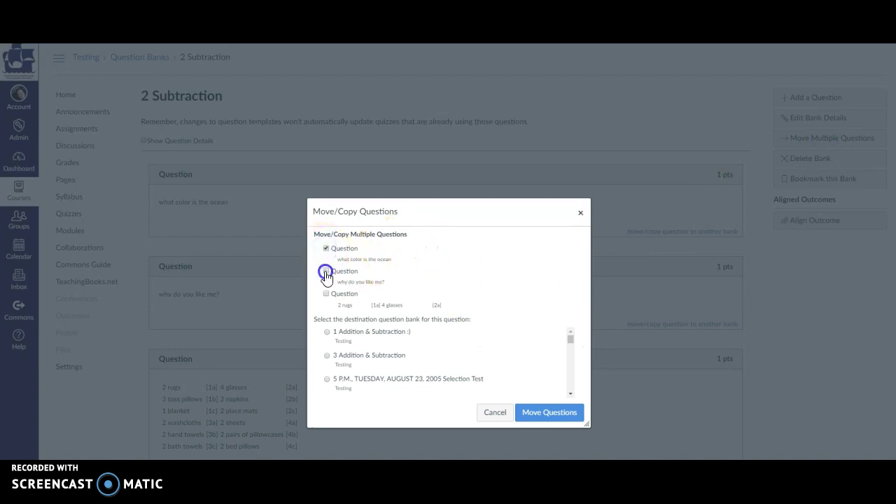
{"action": "left_click", "coordinate": [326, 294]}
{"action": "scroll", "coordinate": [392, 330], "scroll_direction": "down", "scroll_amount": 1}
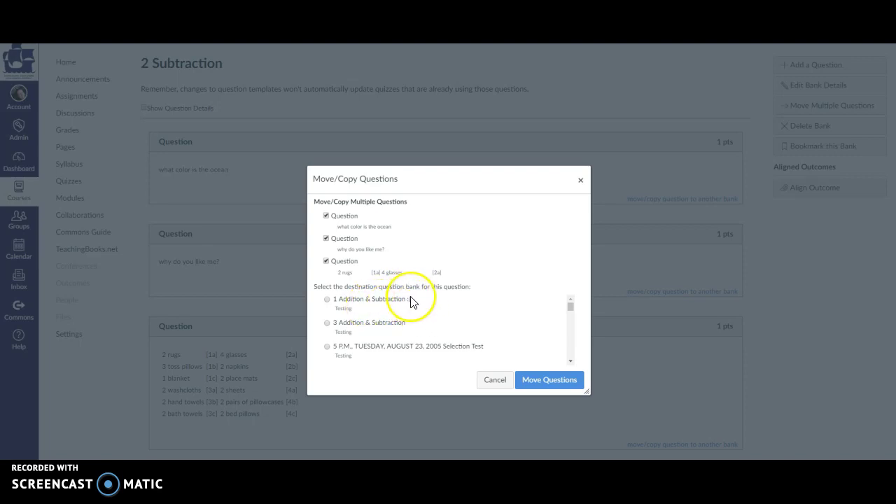
{"action": "left_click", "coordinate": [326, 299]}
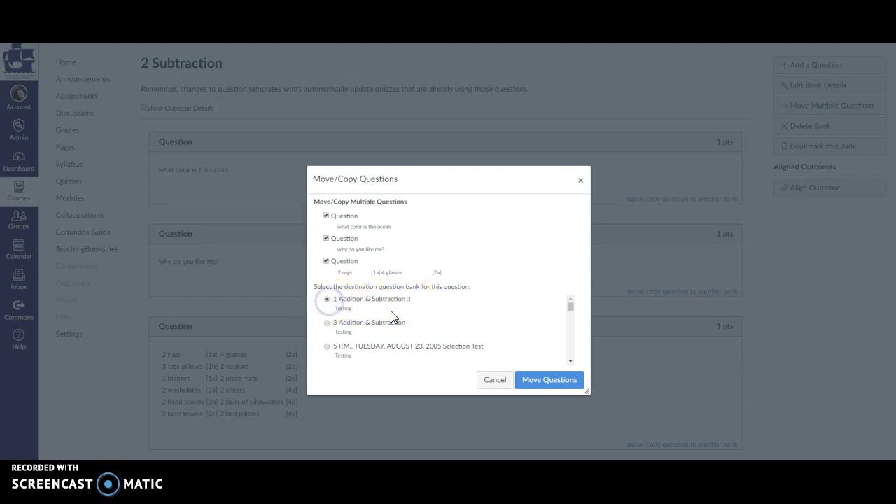
{"action": "left_click_drag", "start_coordinate": [571, 306], "coordinate": [569, 315]}
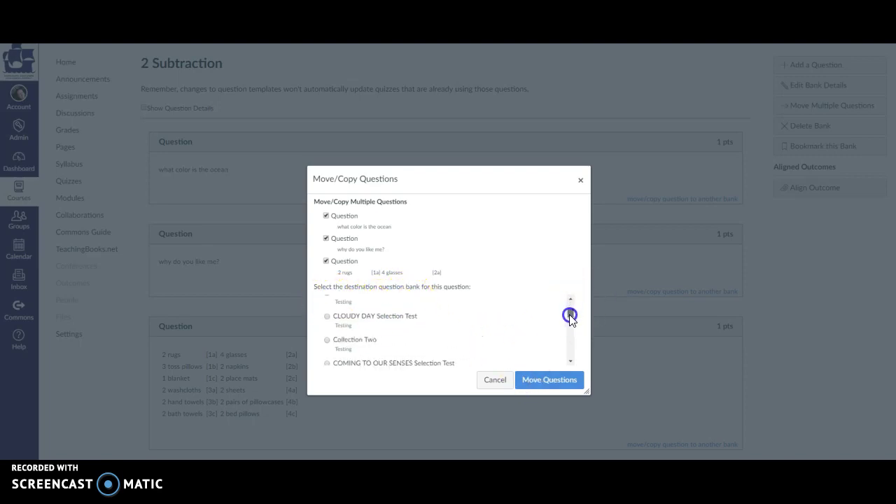
{"action": "left_click", "coordinate": [556, 382]}
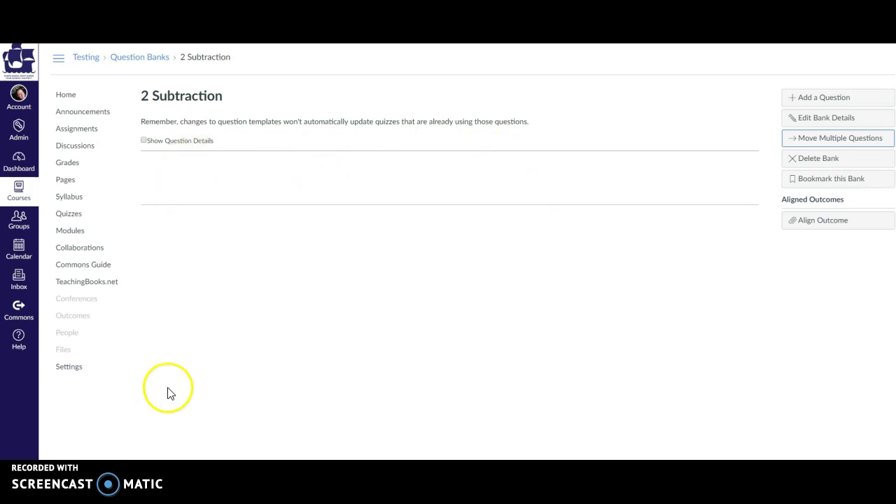
{"action": "left_click", "coordinate": [140, 60]}
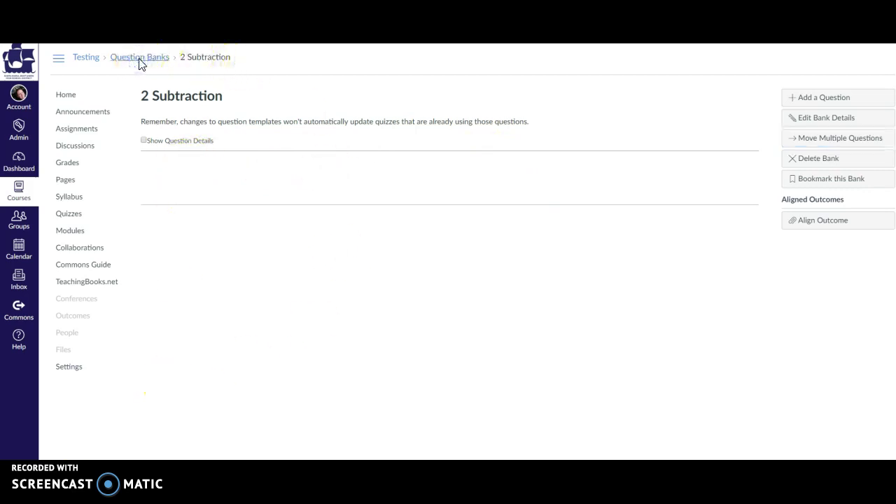